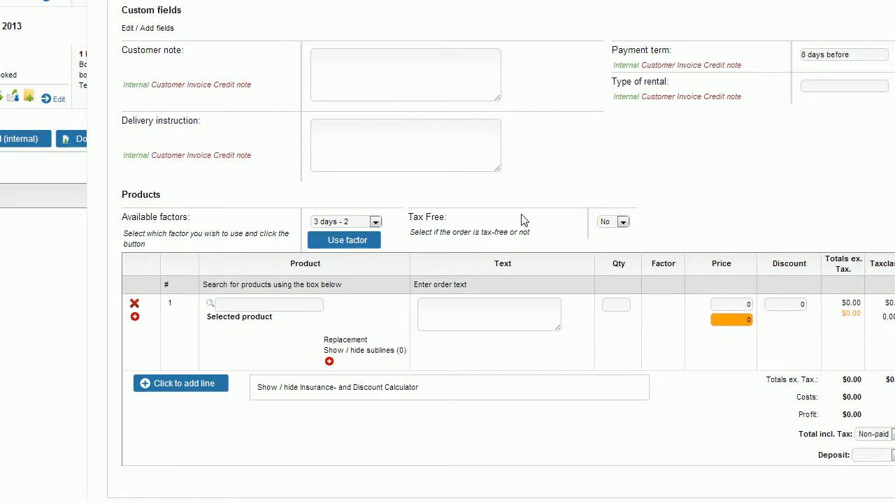
Review the order's customer, date and payment details, the available rental factors and the tax-free options
scroll(520, 221, up, 3)
scroll(523, 220, up, 1)
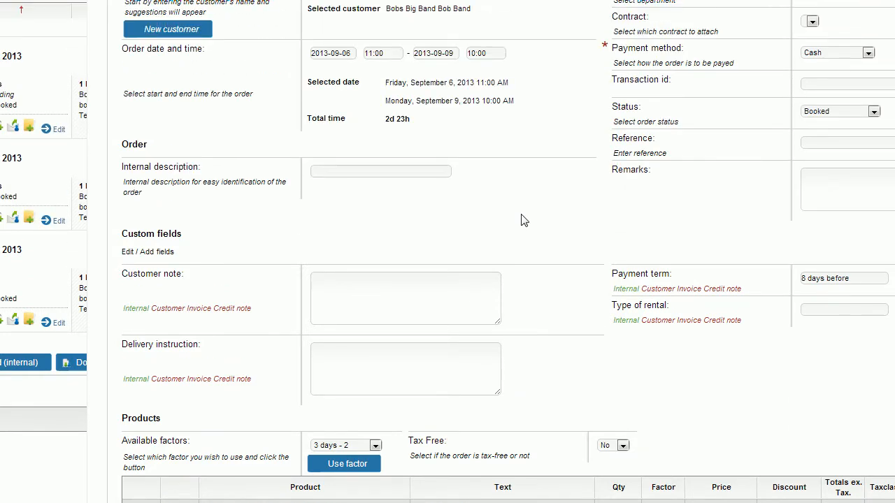
scroll(399, 140, up, 1)
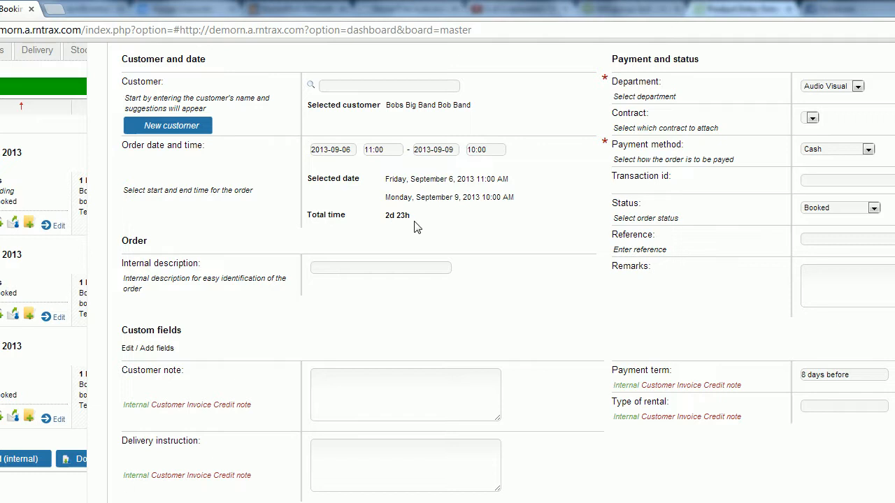
scroll(624, 325, down, 1)
scroll(624, 325, down, 6)
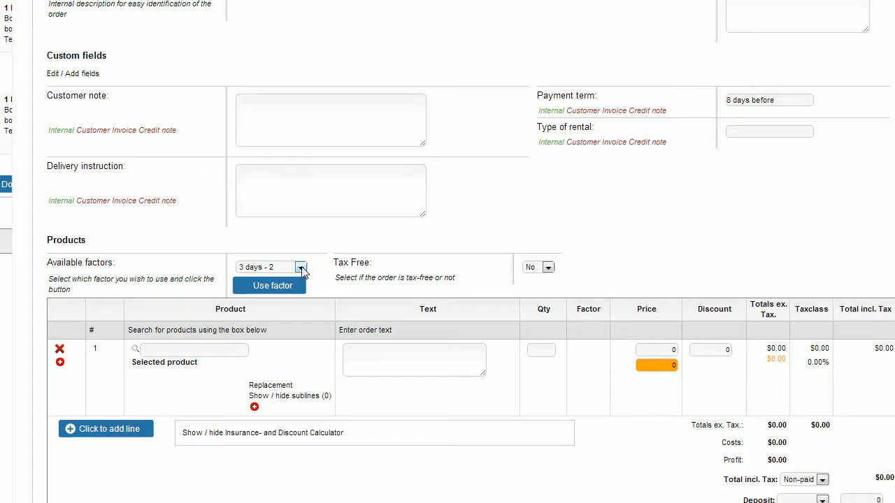
click(300, 269)
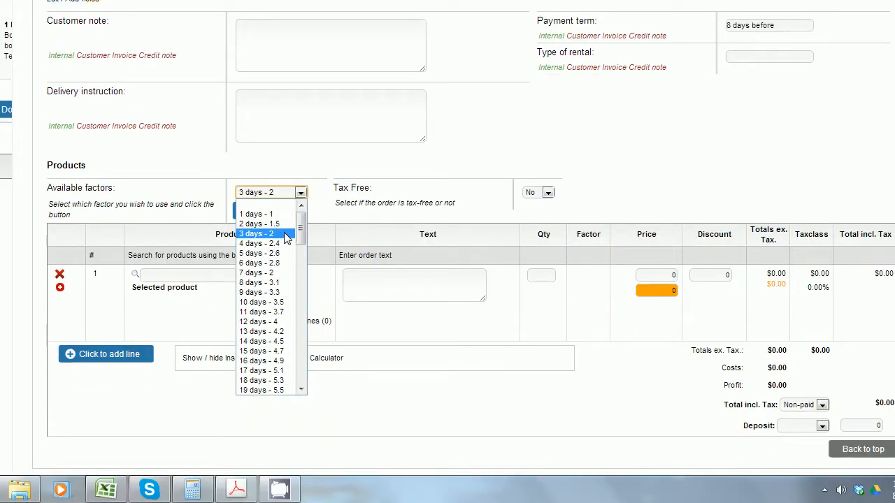
click(285, 235)
click(334, 217)
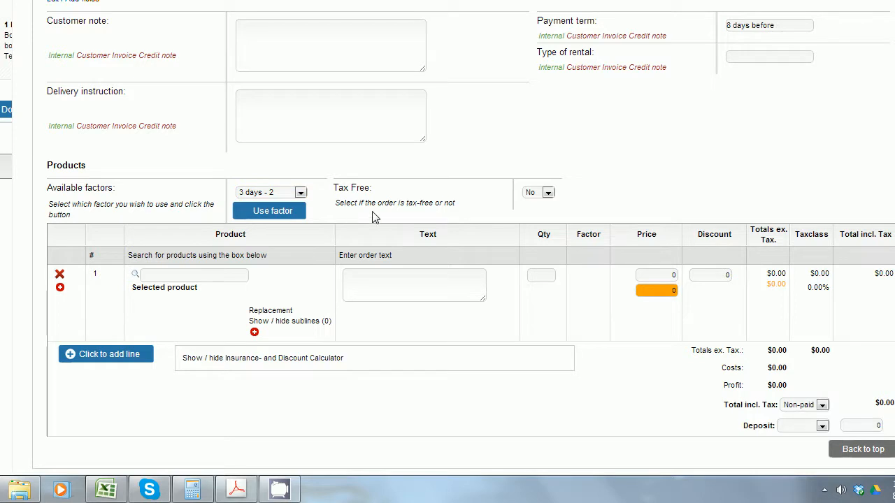
click(549, 193)
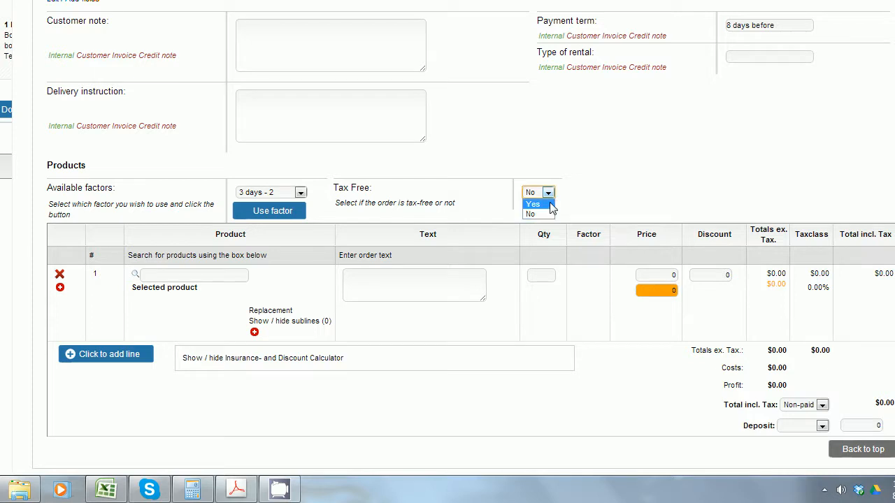
click(589, 199)
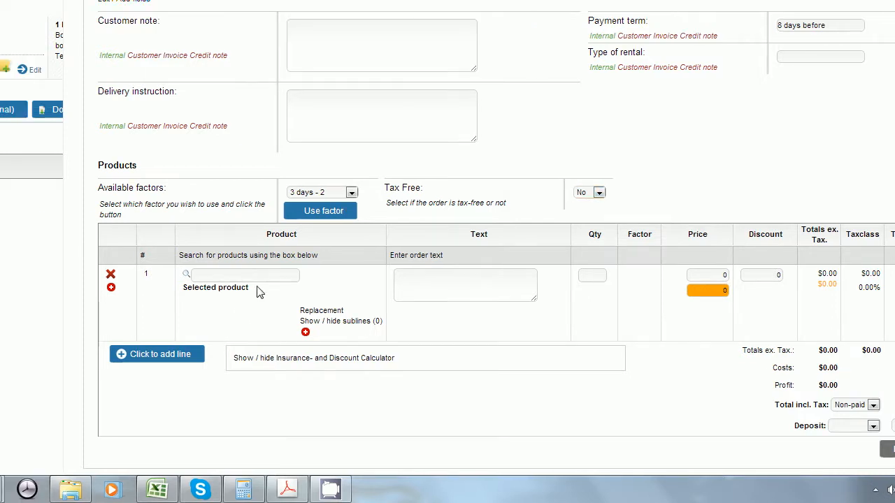
Find "yam" in the product search and assign #35 Yamaha Acoustic Guitar (Rental) to the first order line
click(265, 279)
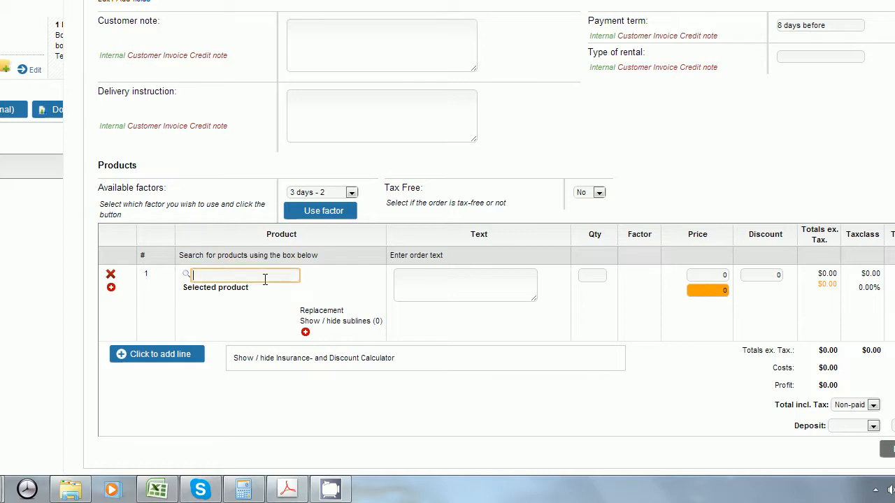
text(yam)
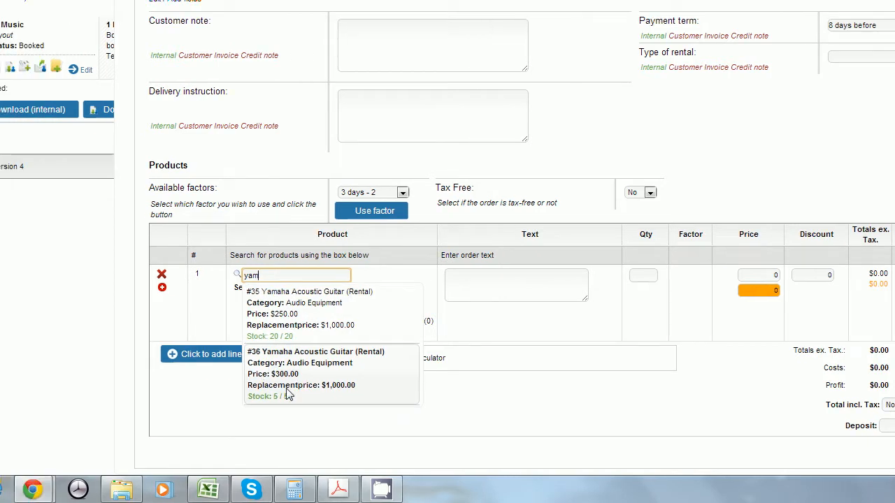
click(309, 304)
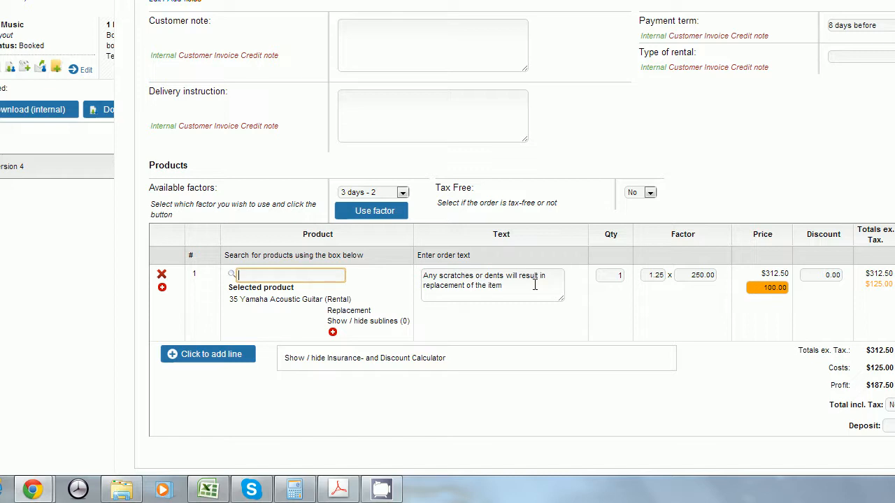
Replace the guitar line's order text with "Beautiful Yamaha Guitar"
drag(526, 292, 405, 269)
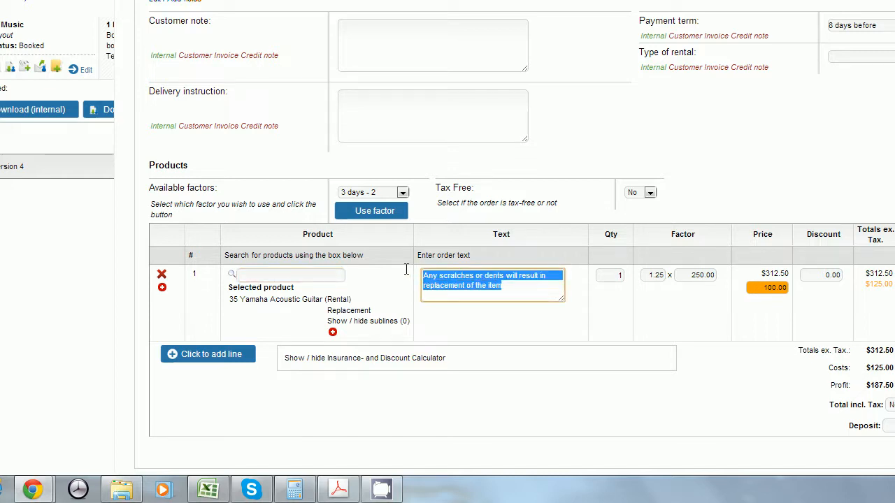
text(Beautiful )
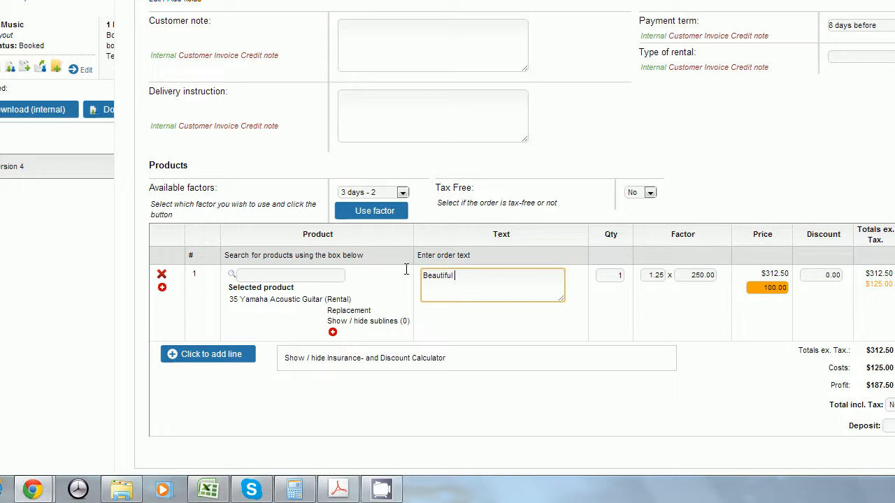
text(Yamag)
text(a Guitar)
key(Tab)
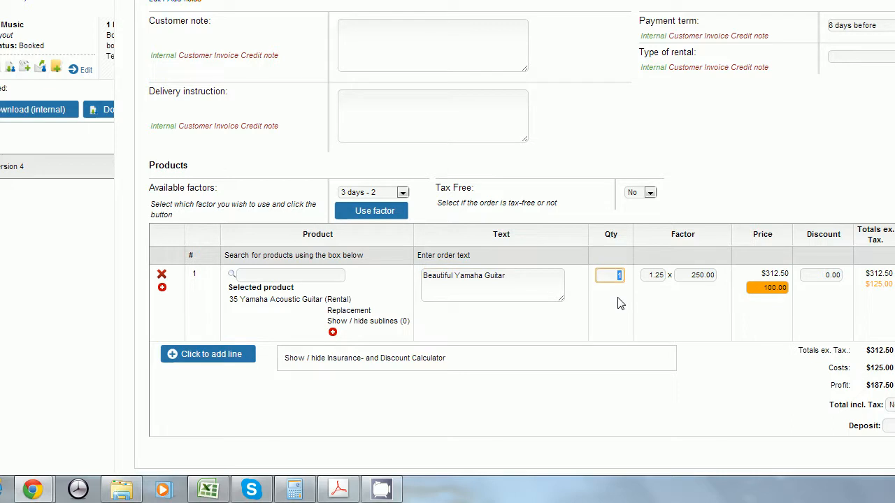
Set the guitar line's quantity to 5 and its discount to 50, keeping the default factor and prices
text(5)
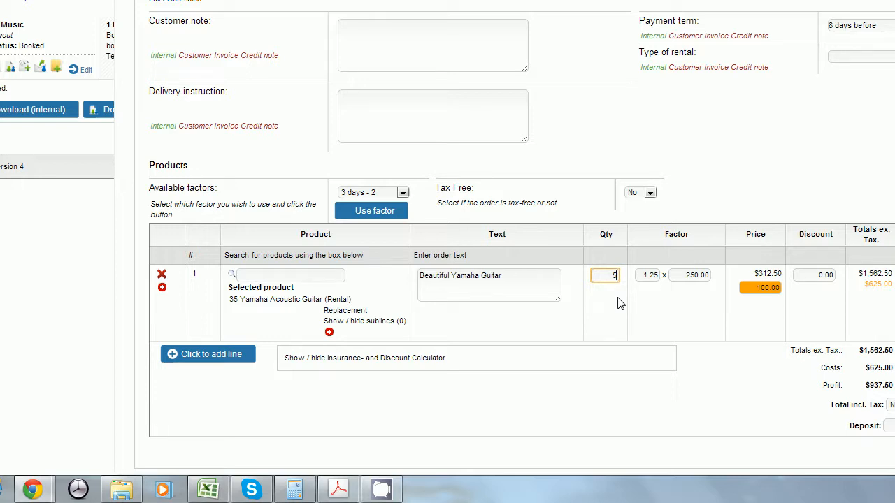
key(Tab)
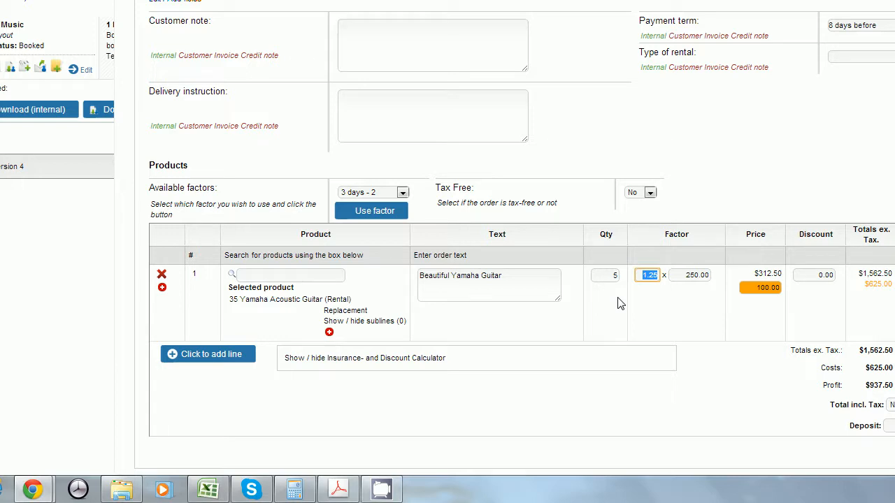
key(Tab)
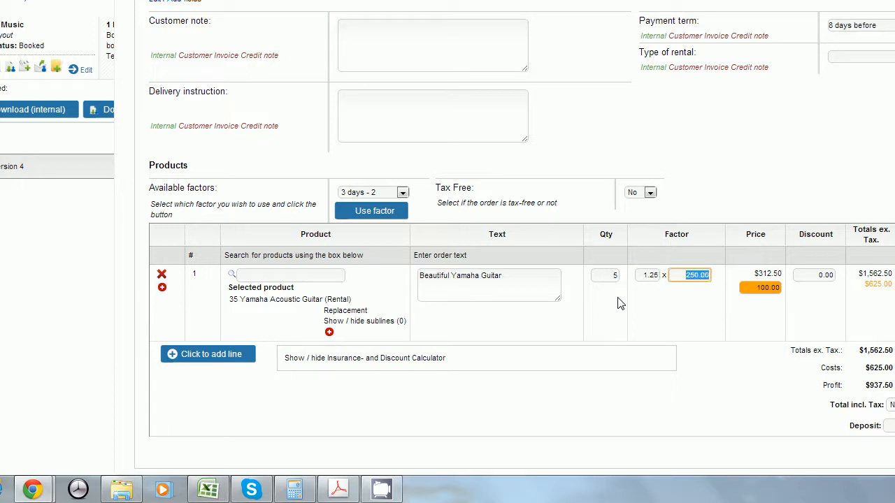
key(Tab)
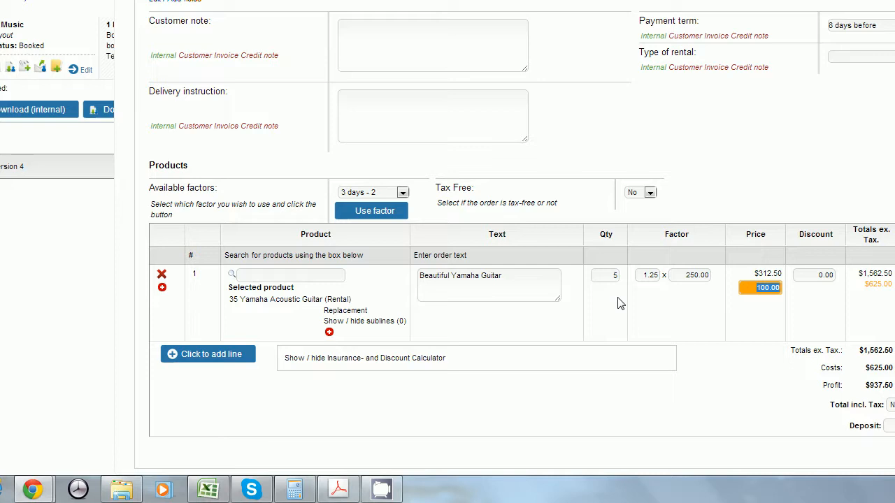
key(Tab)
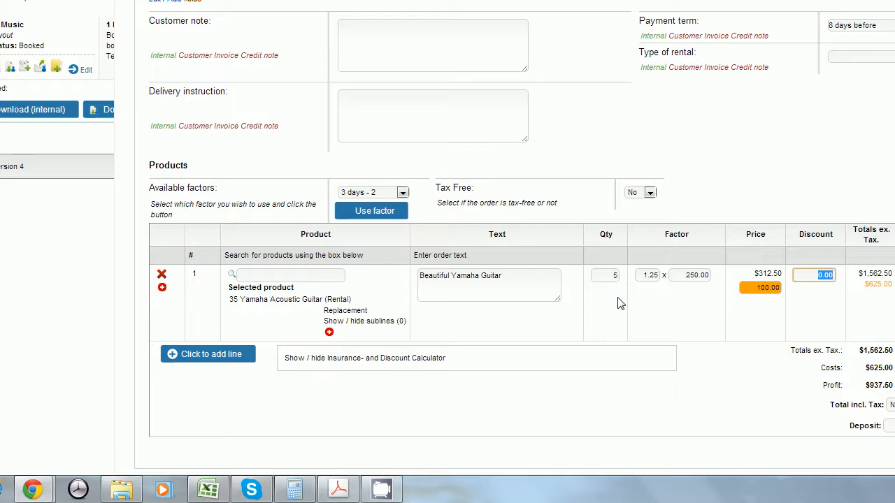
text(50)
scroll(618, 279, up, 4)
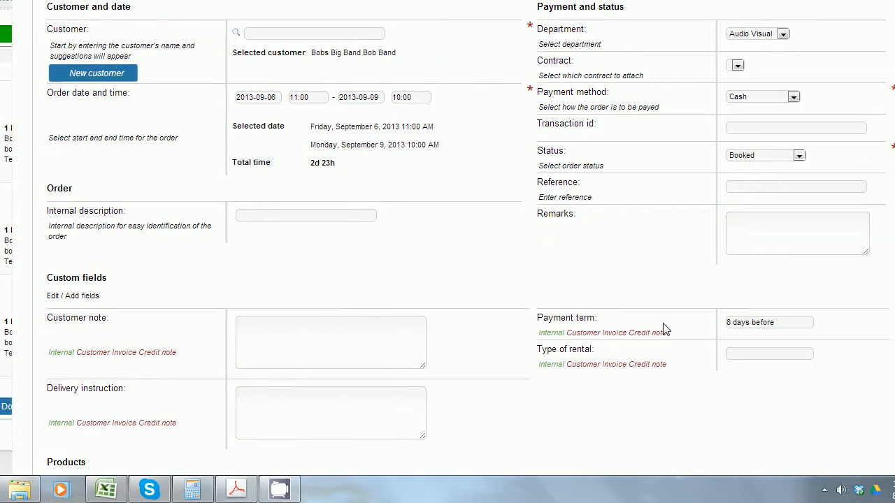
scroll(665, 330, down, 4)
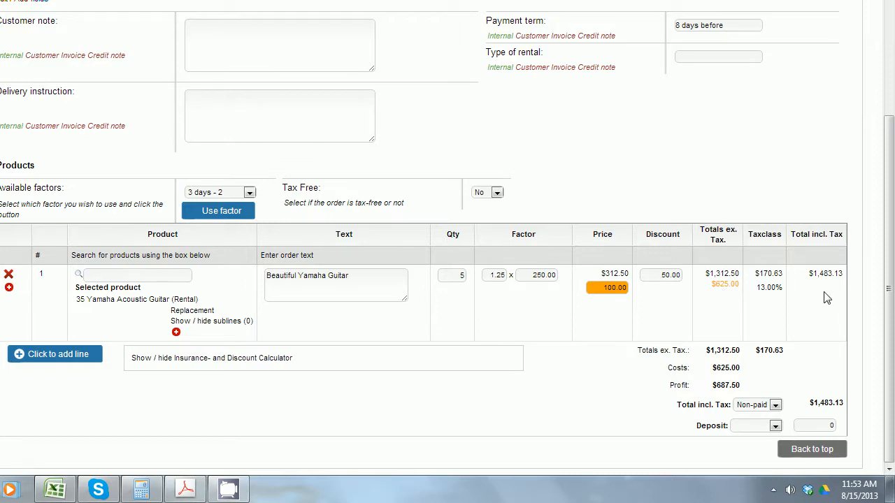
click(654, 274)
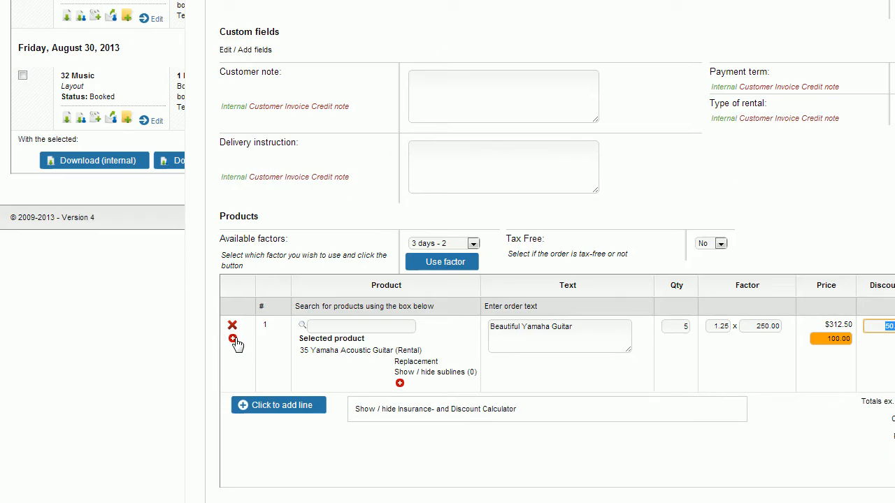
Insert a new order line below the guitar and assign #31 PV Mixer (Rental) to it, searching for "PV"
click(233, 340)
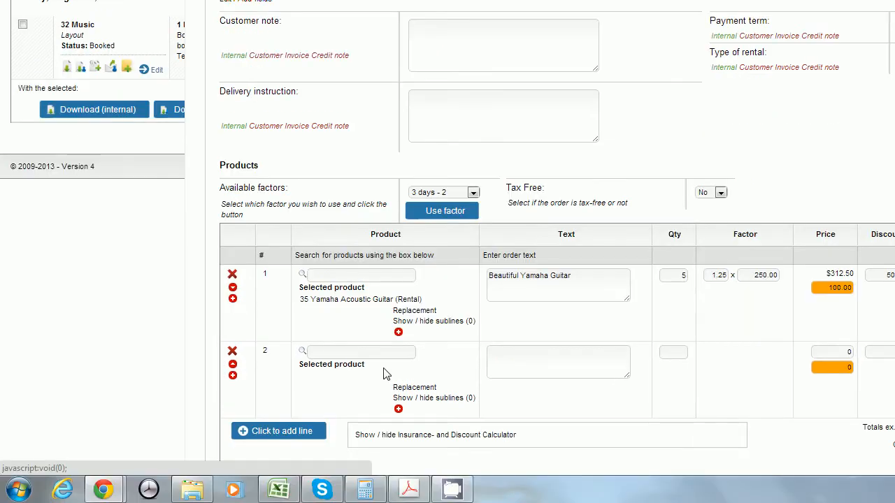
click(385, 353)
text(PV)
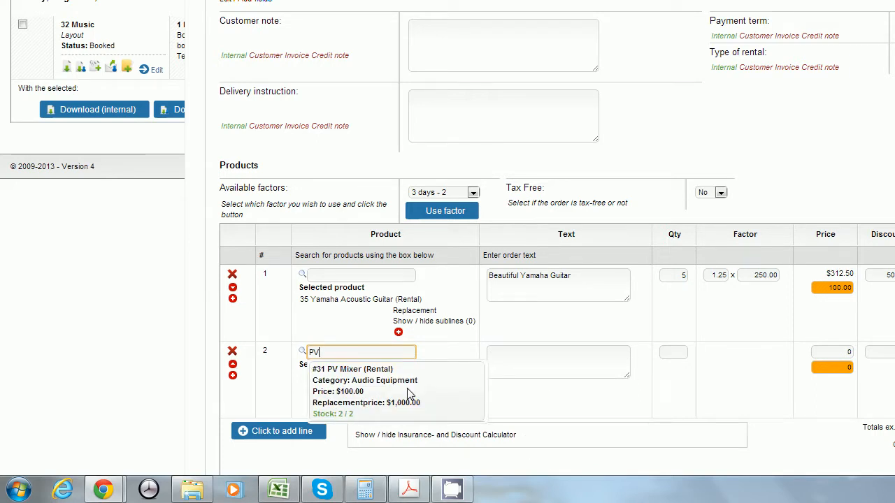
click(409, 394)
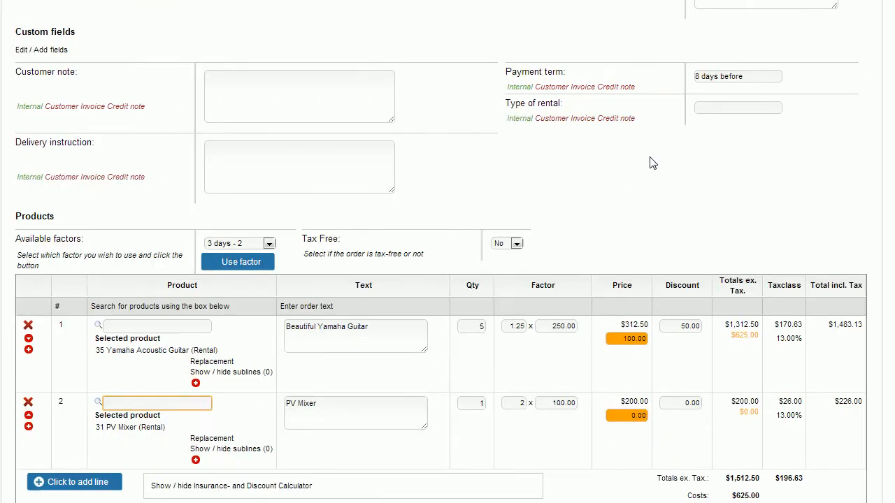
click(854, 107)
Add a subline with #33 Quattro Bass Amp (Rental) under the guitar line, searching for "quat", and hide the guitar's sublines
scroll(854, 106, down, 1)
scroll(649, 162, down, 1)
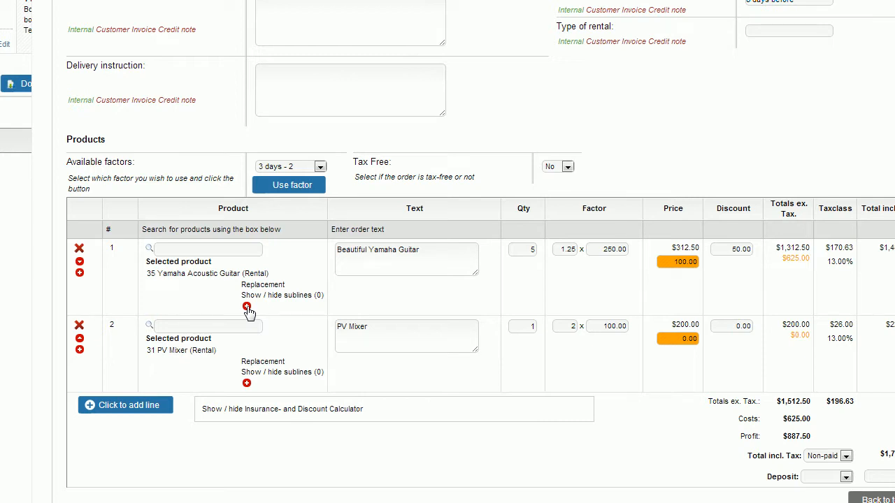
click(247, 307)
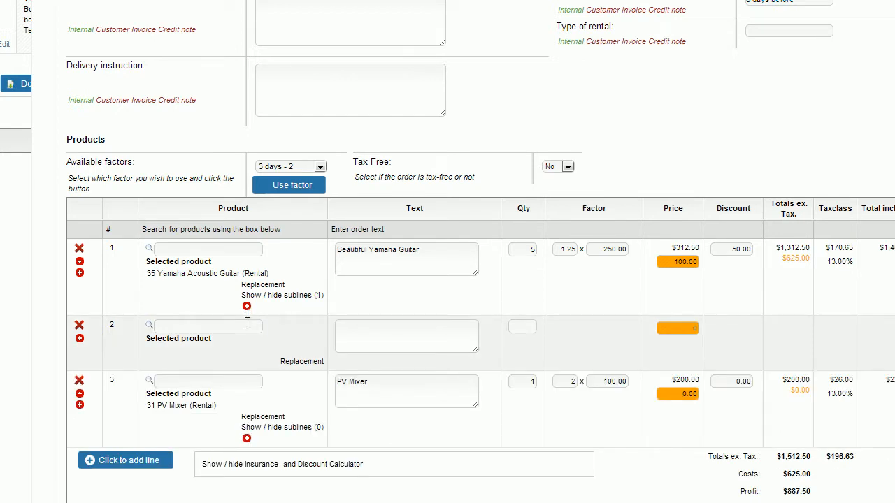
click(248, 324)
text(quat)
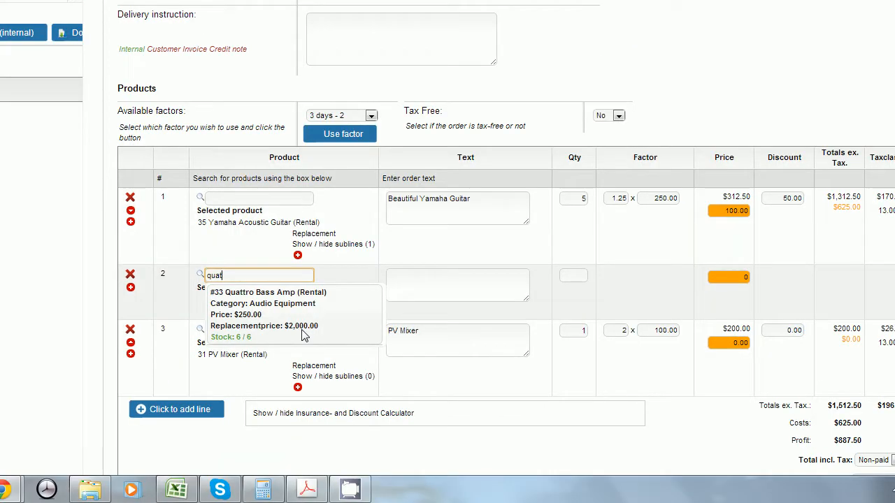
click(277, 335)
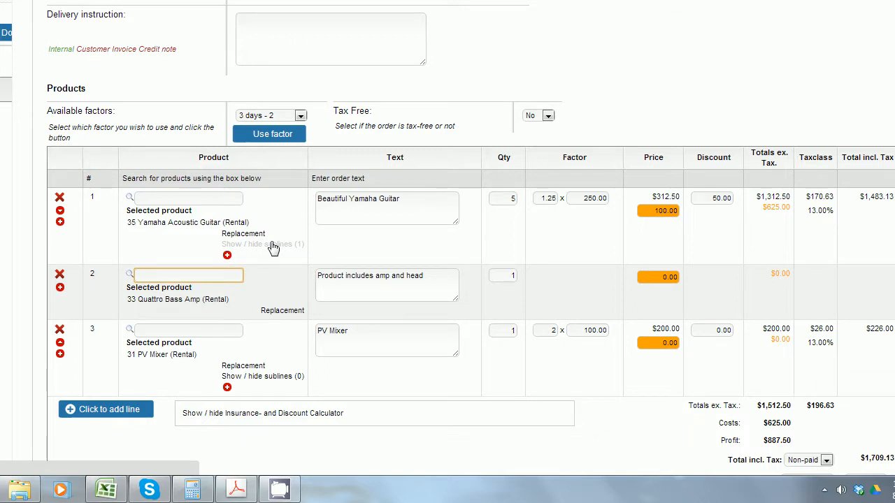
click(273, 248)
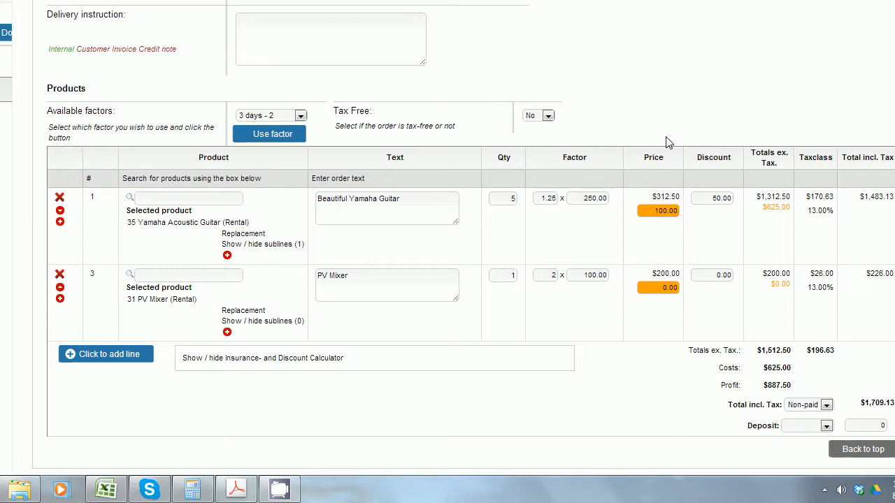
Expand the Insurance- and Discount Calculator and set it to calculate a Discount
click(316, 359)
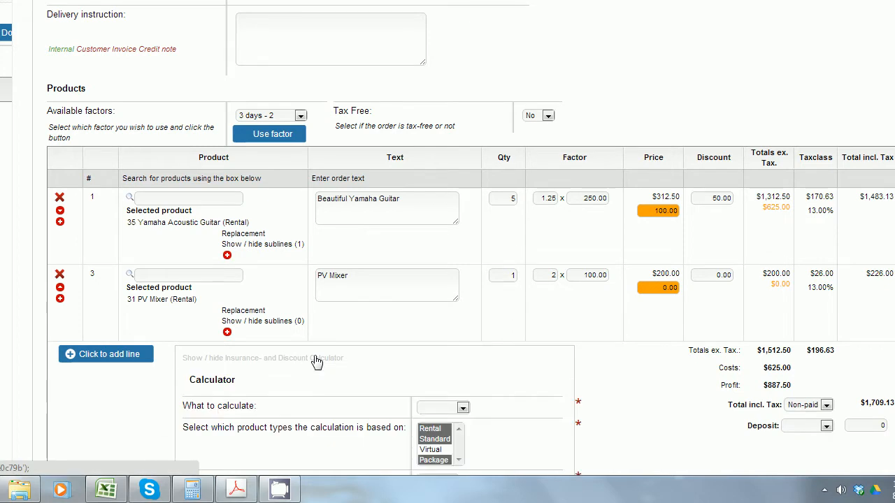
scroll(316, 361, down, 3)
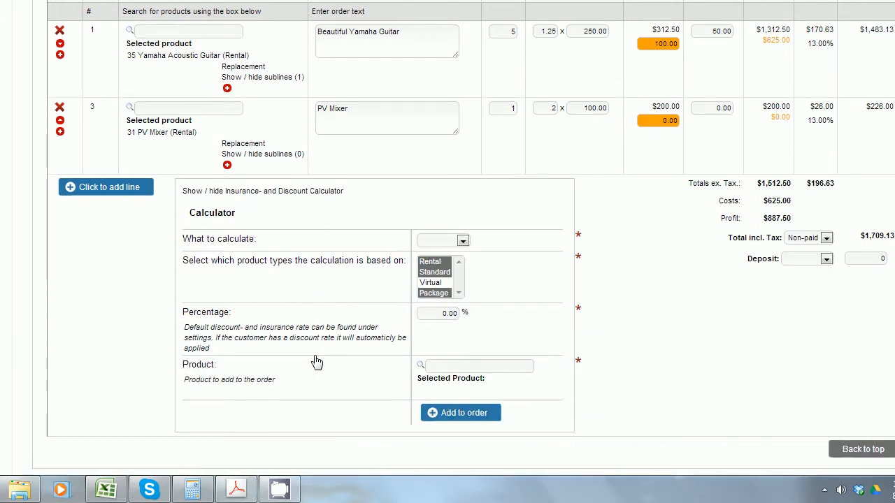
click(462, 242)
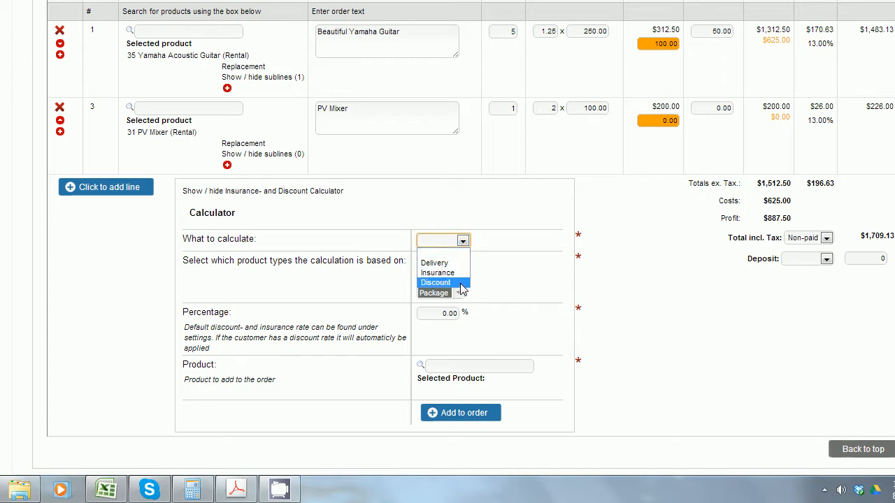
click(461, 282)
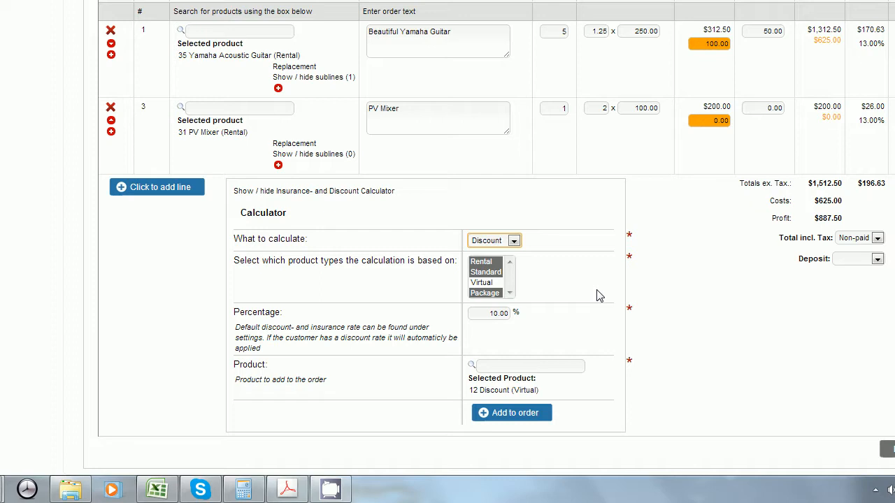
Try including the Virtual product type in the discount calculation, and exclude it again
ctrl+click(497, 283)
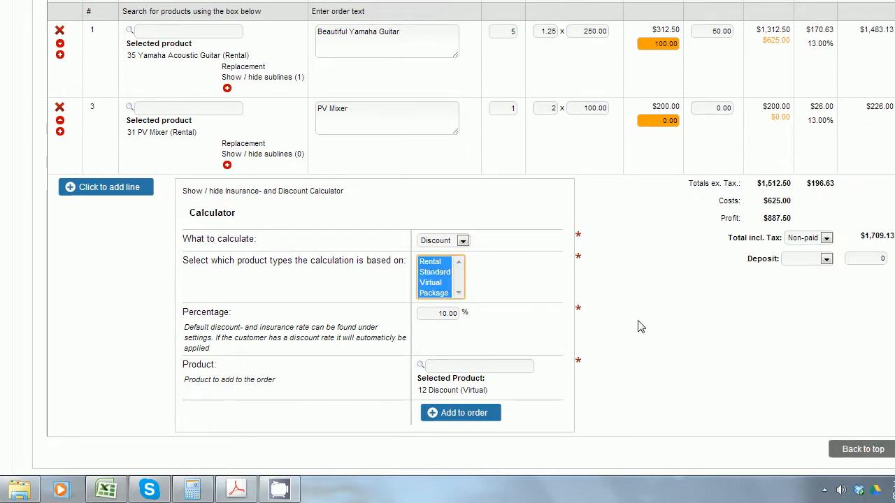
ctrl+click(434, 283)
click(544, 321)
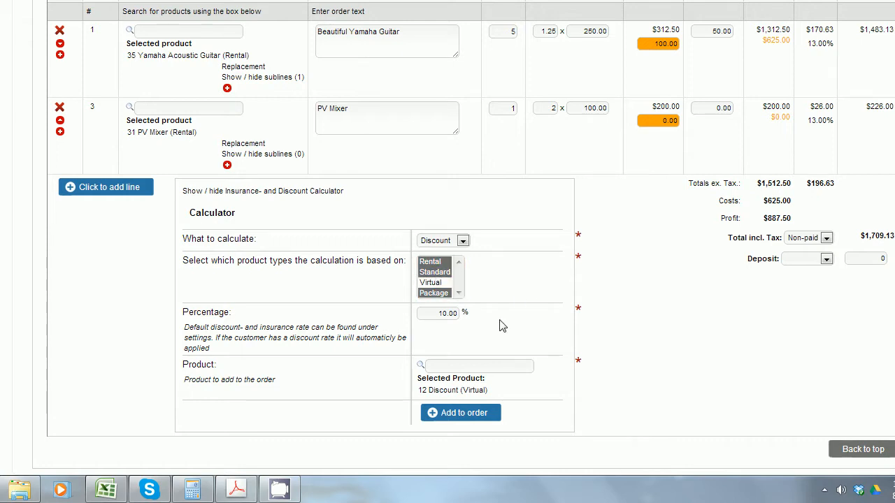
Choose #12 Discount (Virtual) as the calculator's product, searching for "Disc", and add the 10% discount to the order
click(429, 312)
click(485, 367)
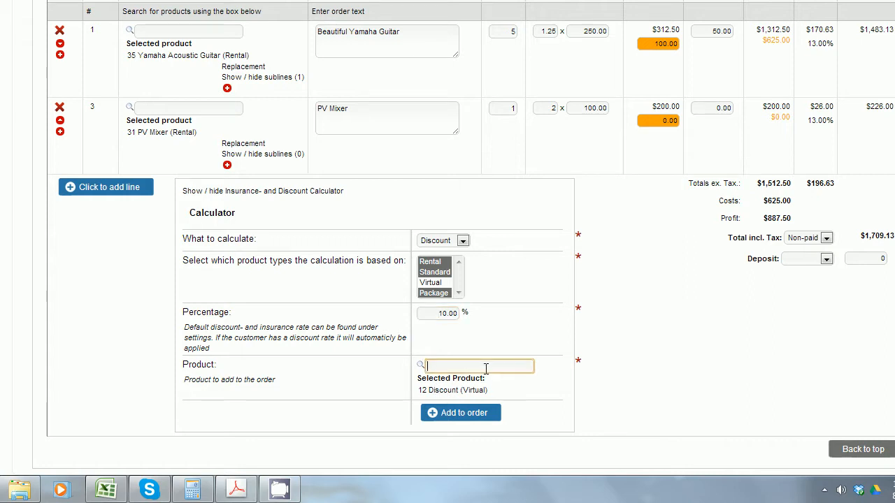
text(Disc)
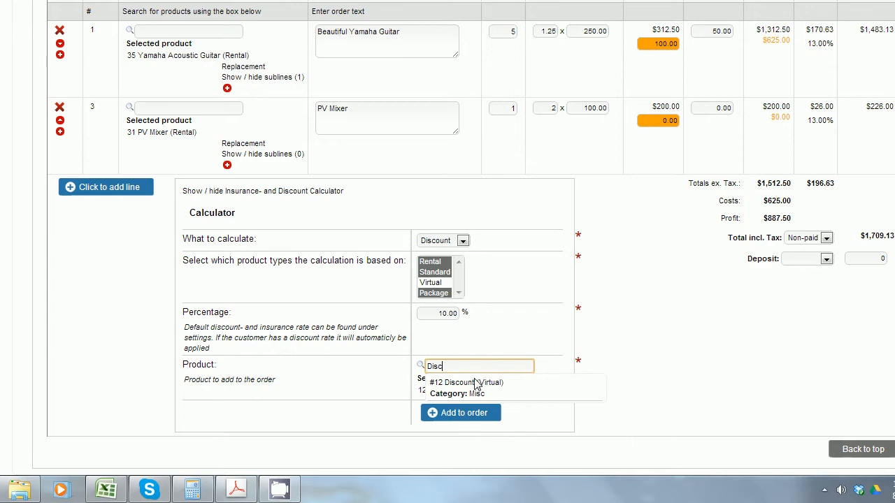
click(475, 384)
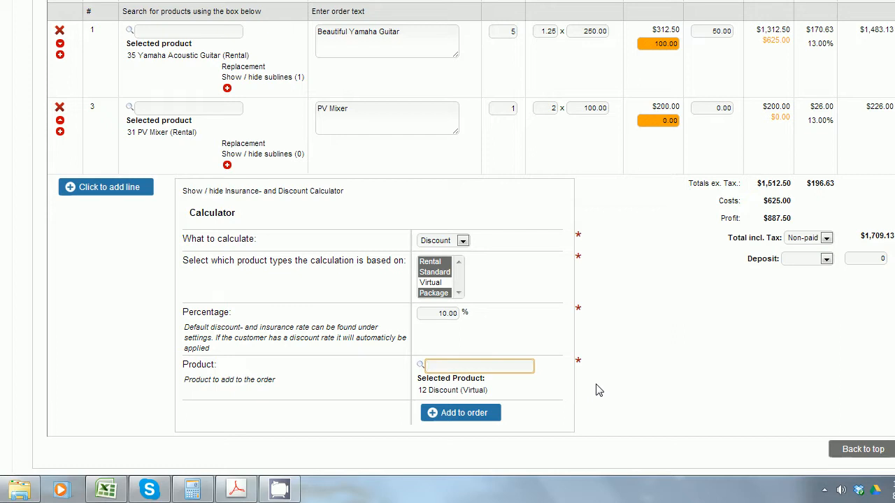
click(461, 414)
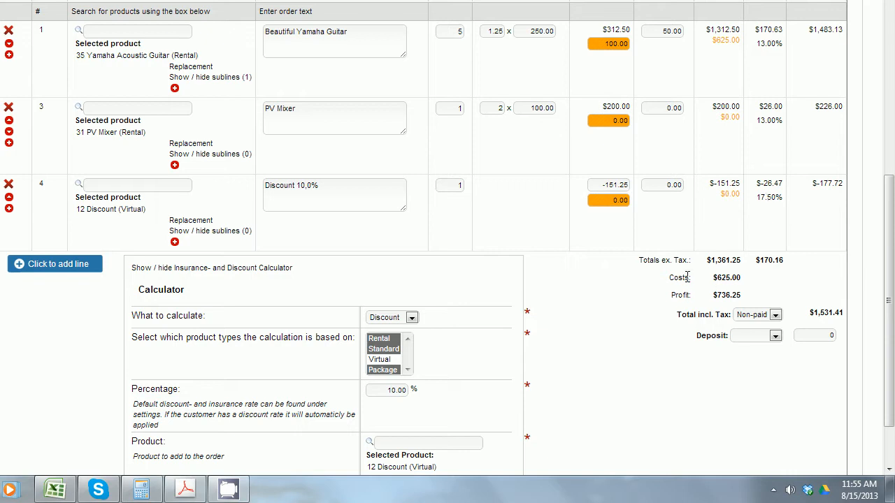
Switch the Insurance- and Discount Calculator to calculate Delivery
scroll(611, 376, up, 1)
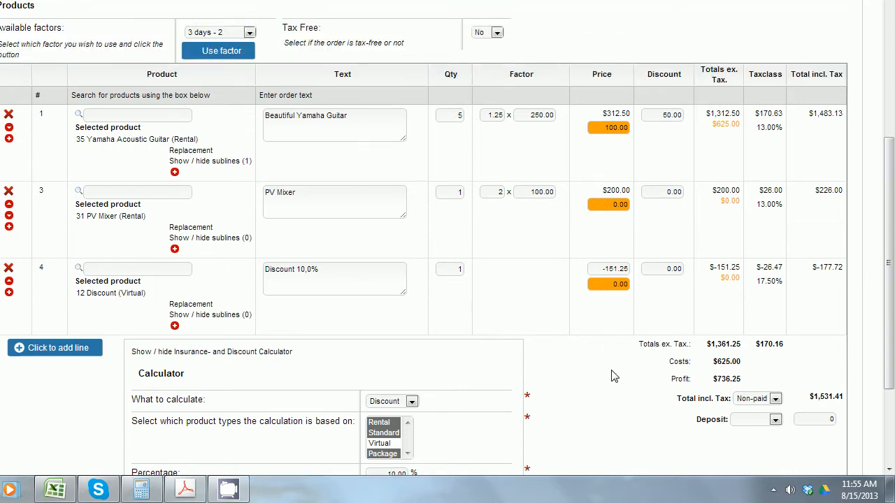
scroll(611, 376, down, 2)
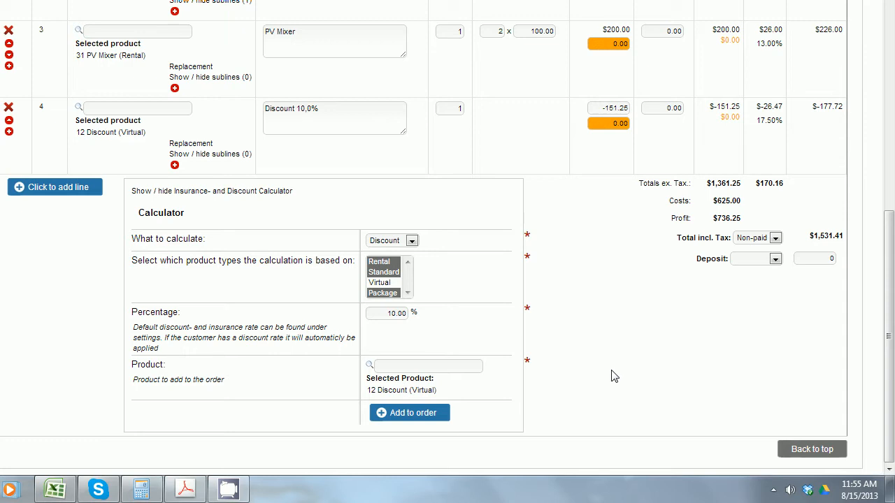
click(411, 240)
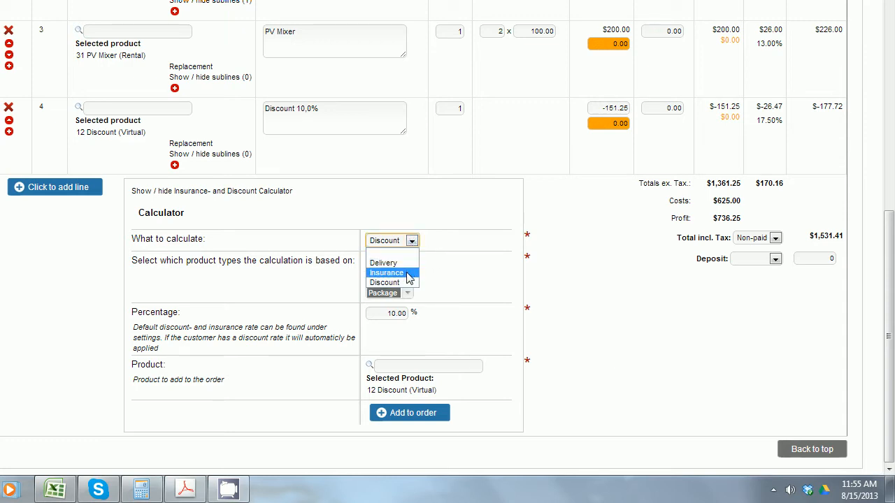
click(383, 263)
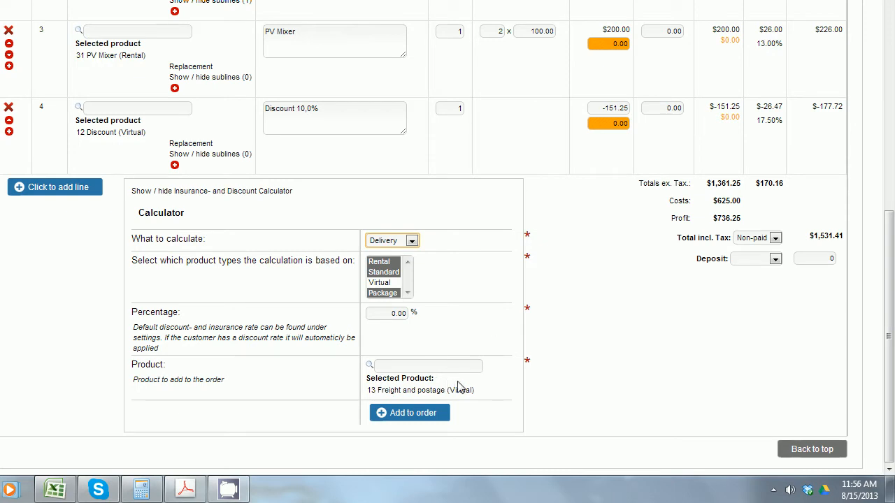
Set the delivery percentage to 25% and add the Freight and postage charge to the order
click(382, 312)
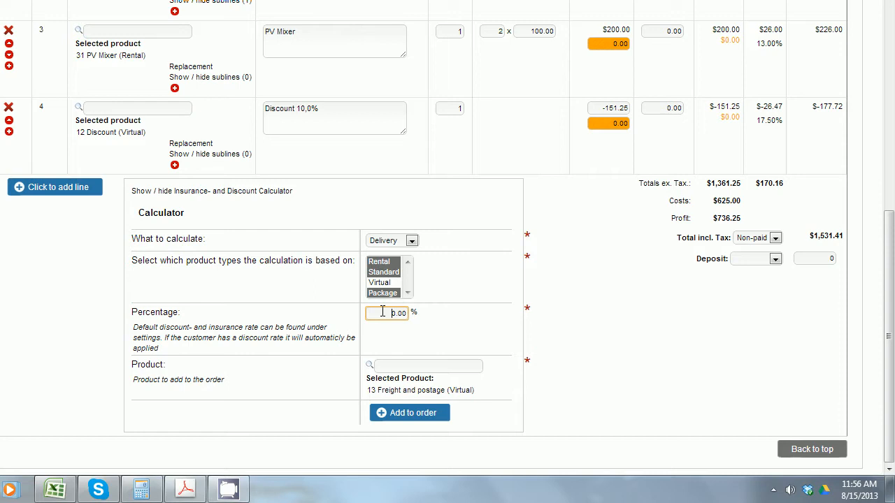
key(Delete)
key(Delete)
key(Delete)
key(Delete)
text(25)
key(Tab)
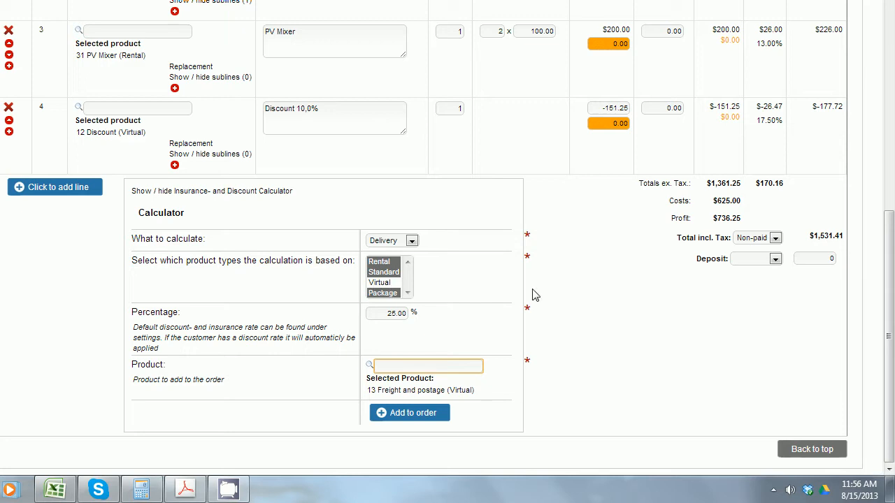
scroll(799, 150, up, 1)
click(412, 425)
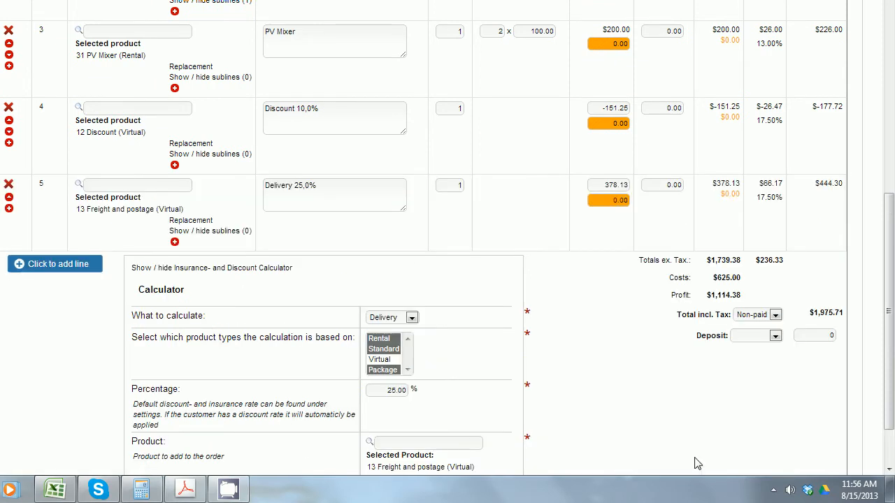
Examine the order's total including tax and review the order lines
scroll(696, 413, down, 3)
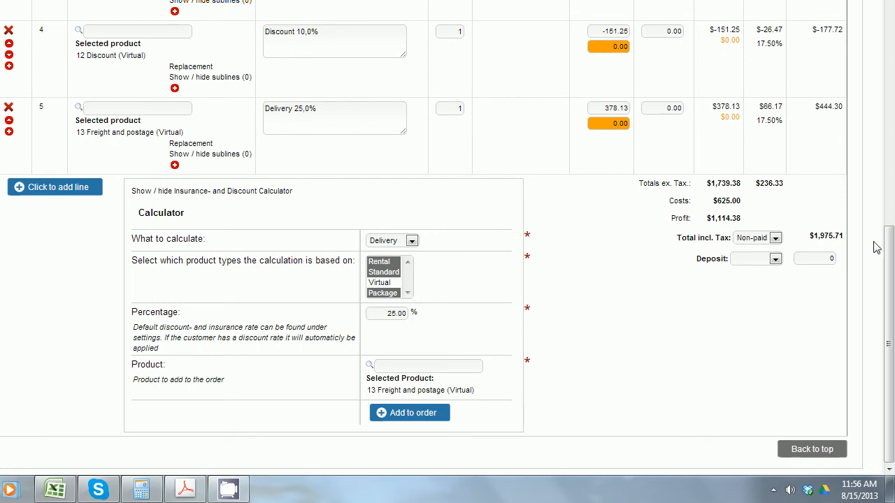
drag(811, 235, 846, 236)
click(620, 346)
scroll(620, 346, up, 8)
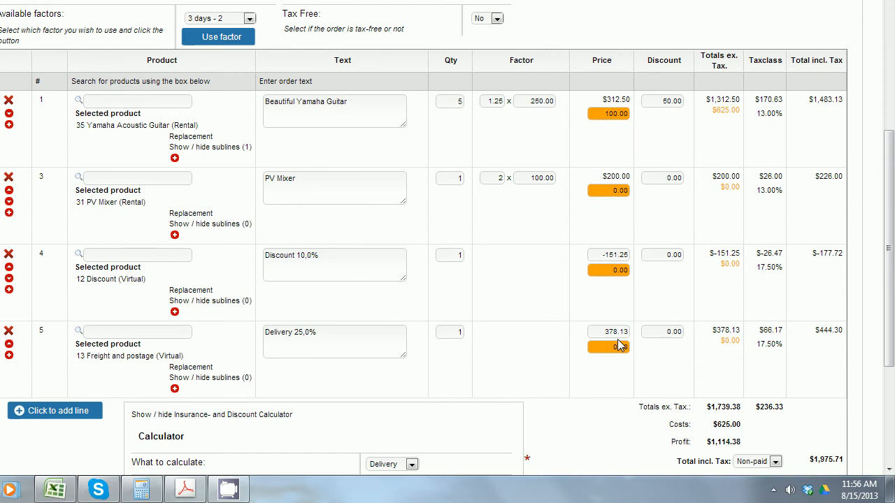